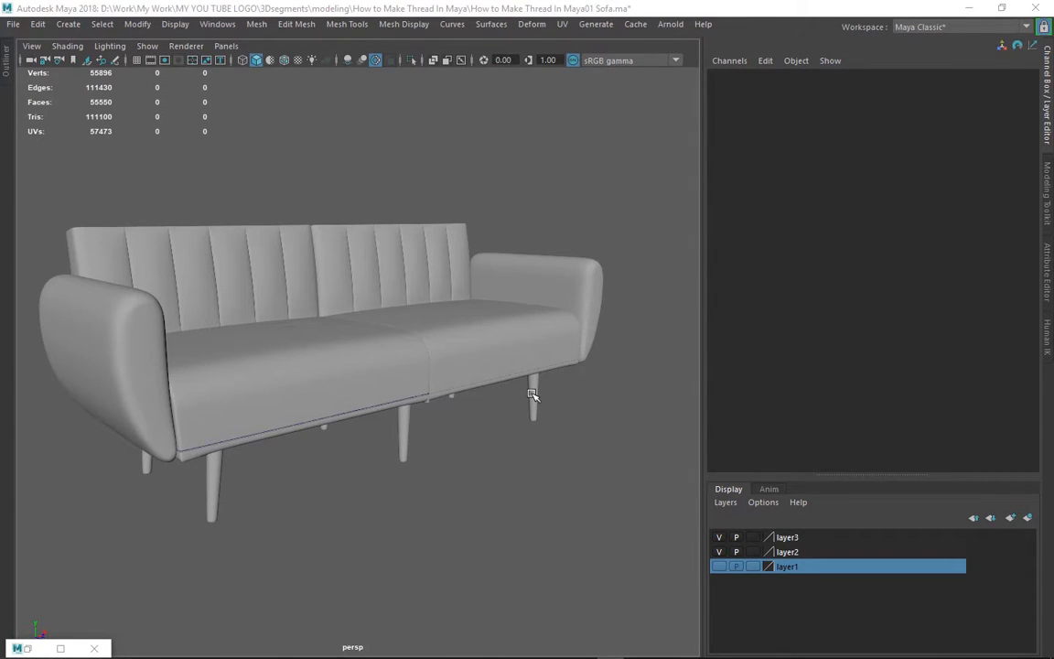
- Examine the curve running along the sofa's front seat seam up close from several angles
{"action": "right_click_drag", "start_coordinate": [261, 440], "coordinate": [399, 446], "text": "alt"}
{"action": "middle_click_drag", "start_coordinate": [485, 418], "coordinate": [623, 359], "text": "alt"}
{"action": "right_click_drag", "start_coordinate": [306, 398], "coordinate": [400, 416], "text": "alt"}
{"action": "left_click_drag", "start_coordinate": [558, 407], "coordinate": [474, 393], "text": "alt"}
{"action": "right_click_drag", "start_coordinate": [198, 402], "coordinate": [419, 400], "text": "alt"}
{"action": "left_click_drag", "start_coordinate": [419, 400], "coordinate": [360, 384], "text": "alt"}
{"action": "left_click", "coordinate": [306, 367]}
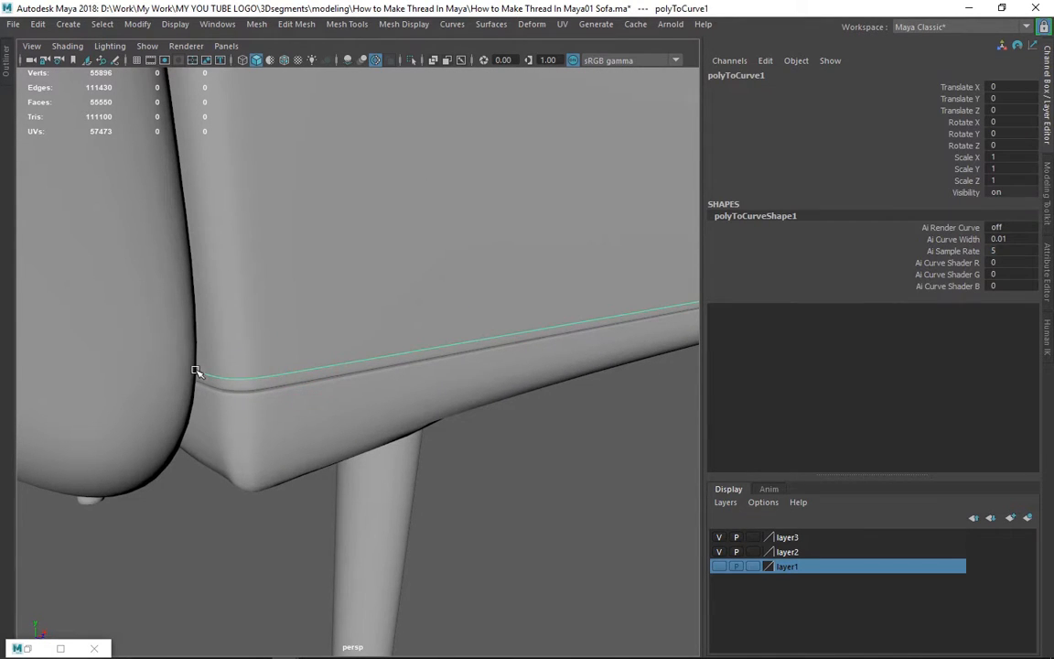
{"action": "left_click", "coordinate": [471, 276]}
{"action": "left_click_drag", "start_coordinate": [512, 305], "coordinate": [244, 351], "text": "alt"}
{"action": "left_click_drag", "start_coordinate": [458, 329], "coordinate": [261, 333], "text": "alt"}
- Rebuild the isolated seam curve as Uniform with 100 spans, degree 3 Cubic, and display its control vertices
{"action": "left_click", "coordinate": [396, 524]}
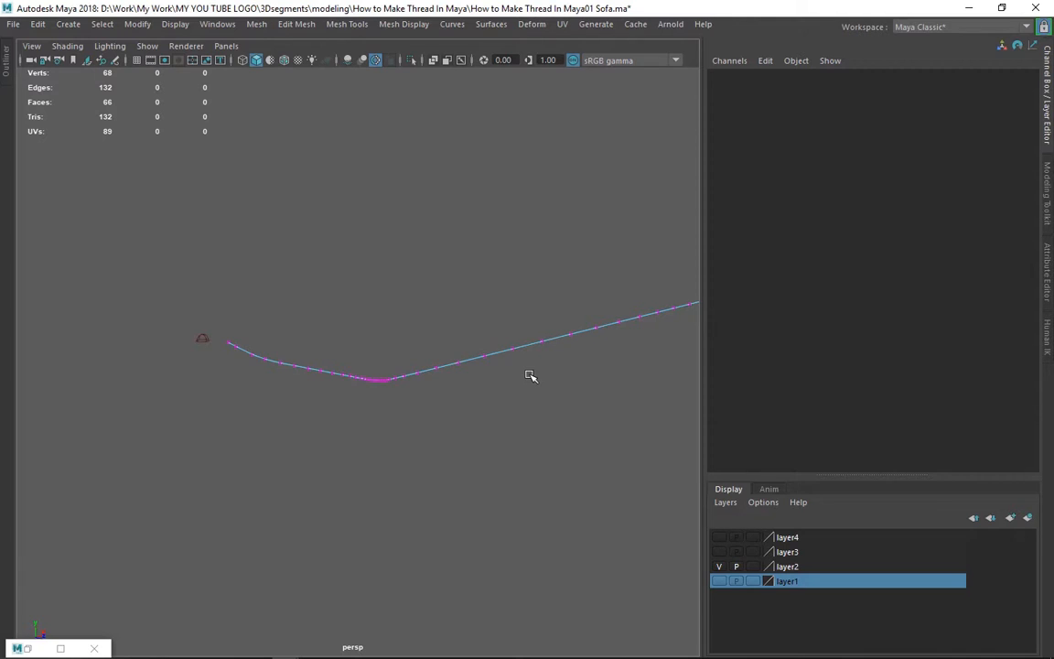
{"action": "left_click_drag", "start_coordinate": [590, 343], "coordinate": [425, 350], "text": "alt"}
{"action": "left_click", "coordinate": [449, 357]}
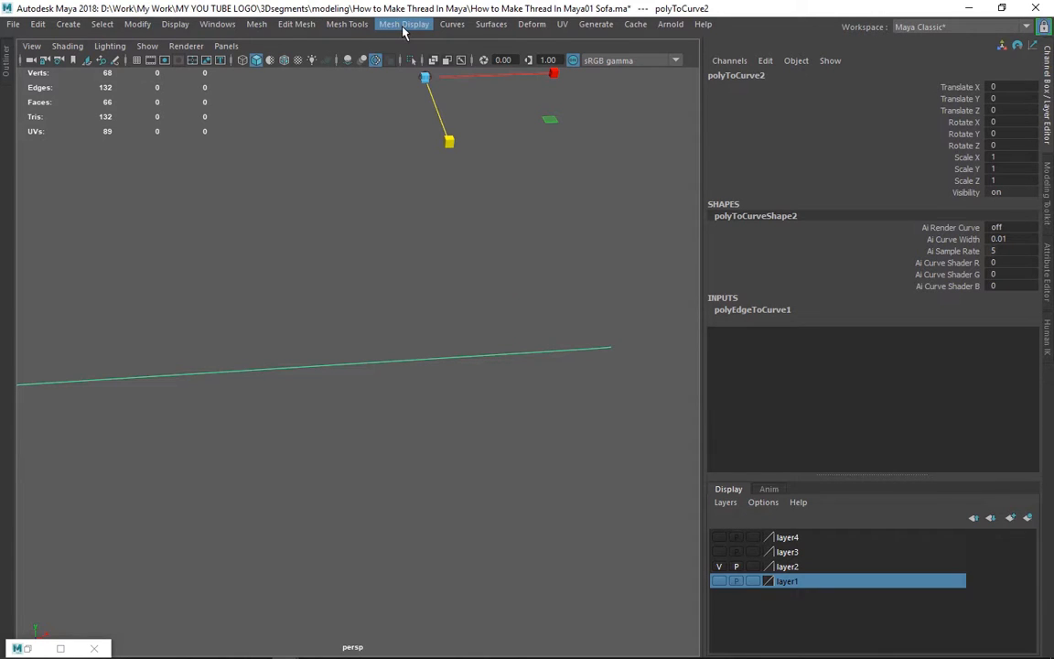
{"action": "left_click", "coordinate": [452, 24]}
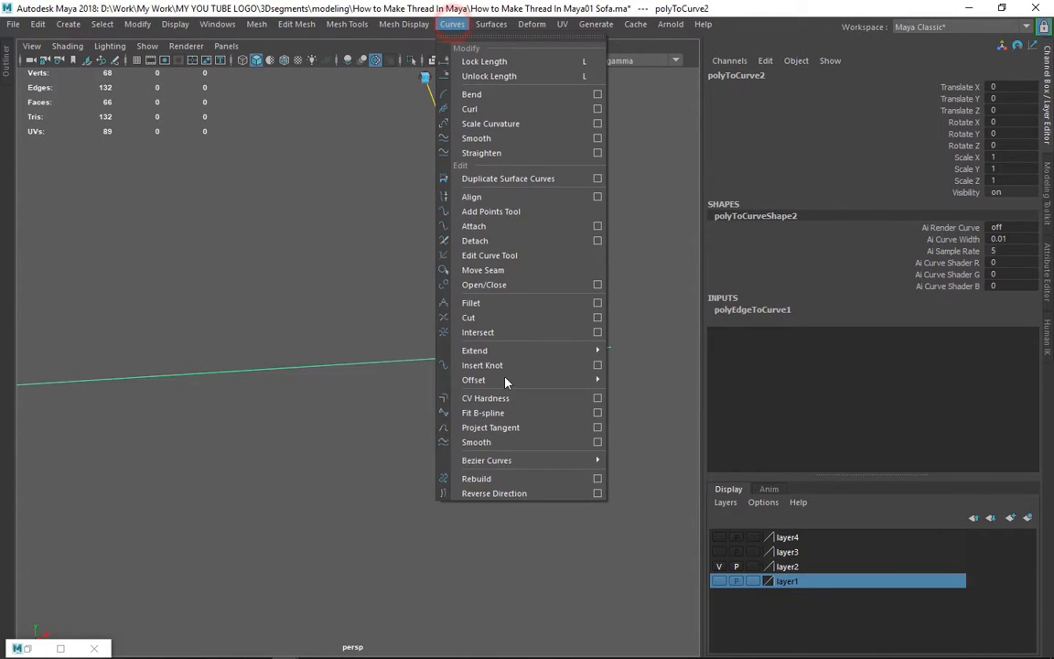
{"action": "left_click", "coordinate": [597, 477]}
{"action": "left_click_drag", "start_coordinate": [212, 388], "coordinate": [718, 286], "text": "alt"}
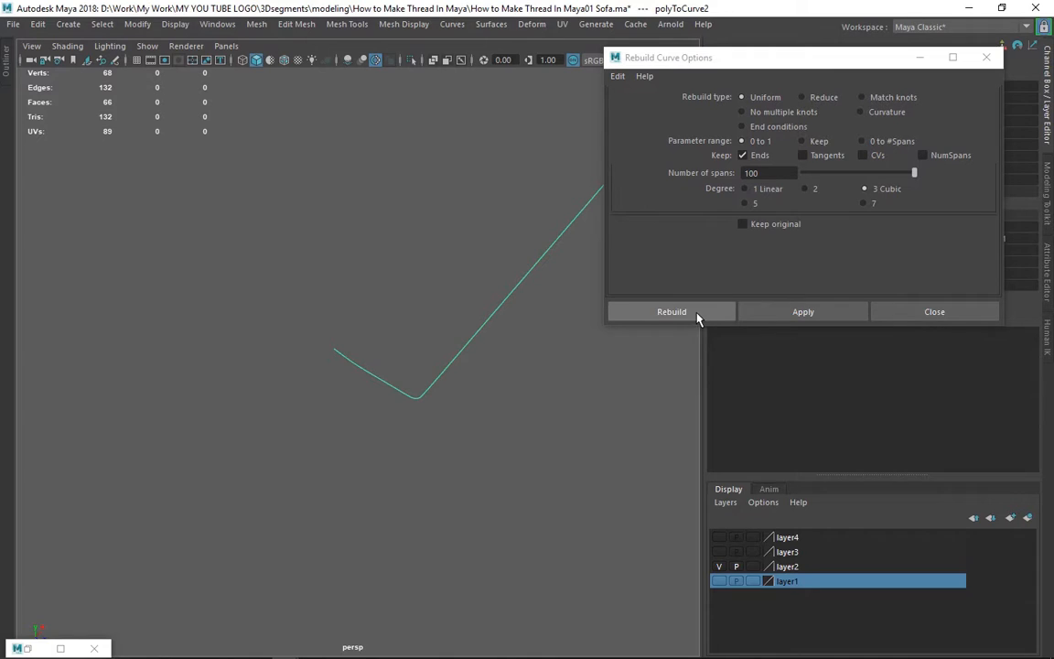
{"action": "left_click", "coordinate": [670, 312]}
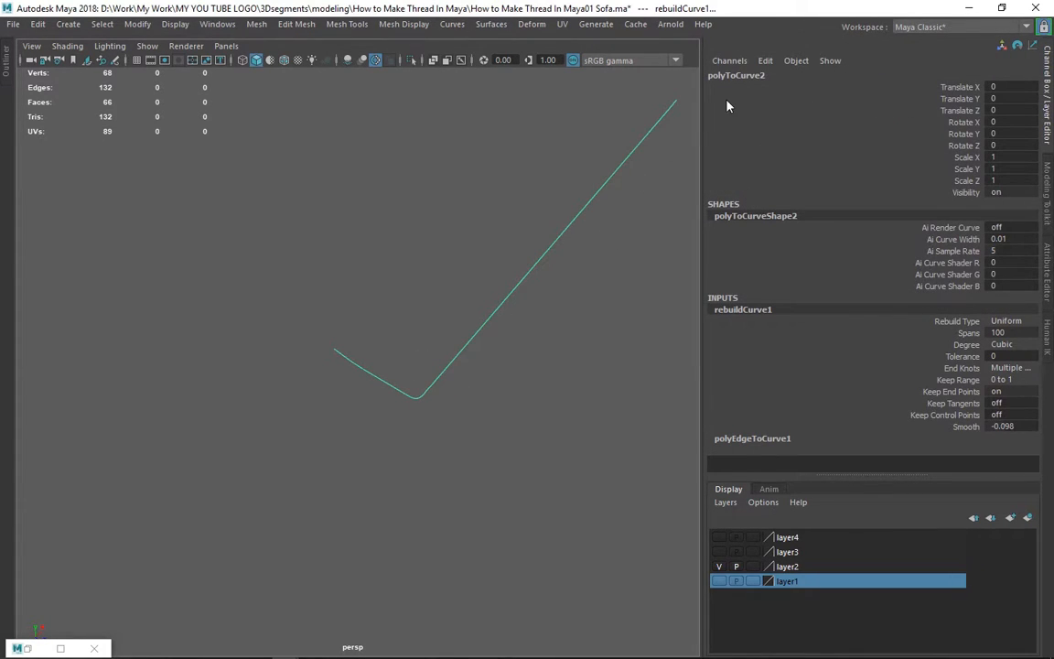
{"action": "right_click_drag", "start_coordinate": [564, 226], "coordinate": [472, 237]}
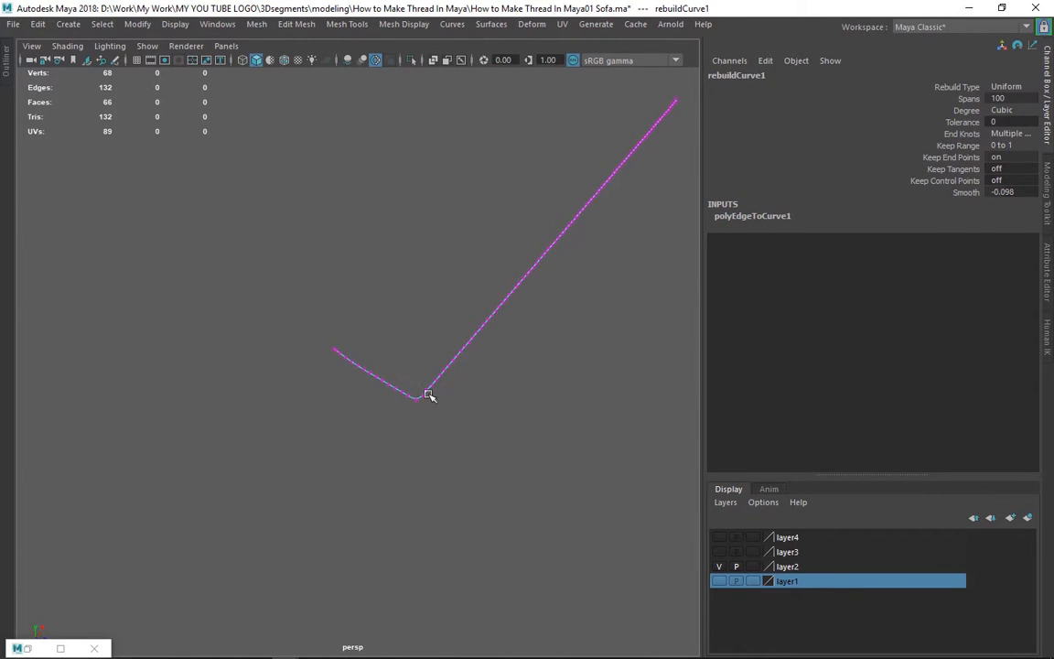
{"action": "middle_click_drag", "start_coordinate": [412, 409], "coordinate": [326, 470], "text": "alt"}
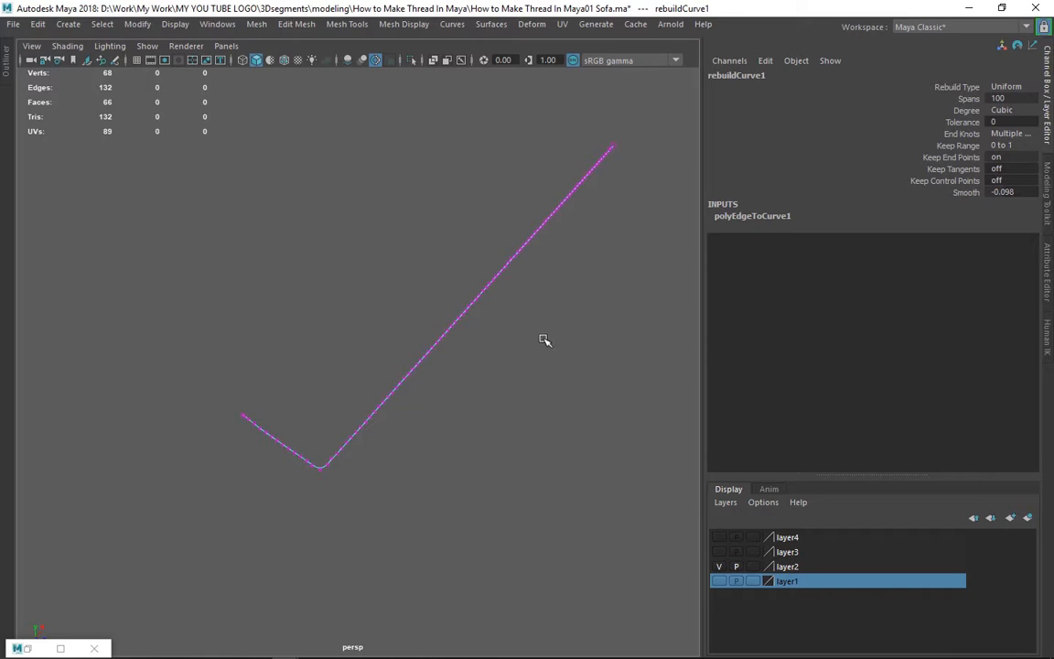
- Return to object mode and delete the rebuilt seam curve
{"action": "right_click_drag", "start_coordinate": [464, 309], "coordinate": [536, 245]}
{"action": "left_click", "coordinate": [509, 259]}
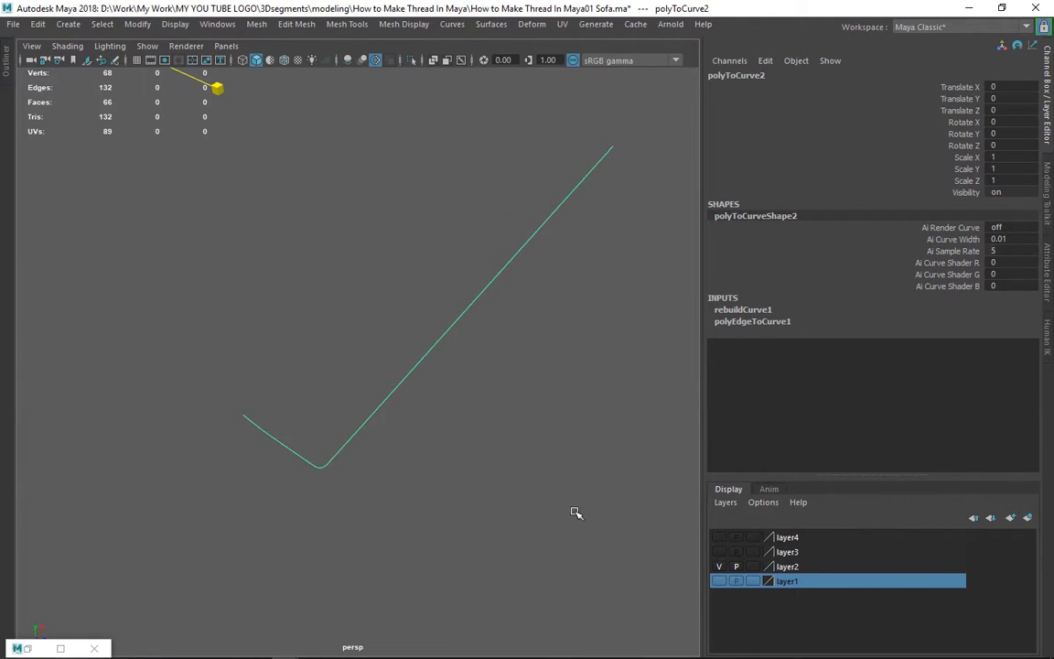
{"action": "key", "text": "Delete"}
- Turn on the visibility of layer4 and inspect the control vertices of its seam curve
{"action": "left_click", "coordinate": [719, 538]}
{"action": "left_click_drag", "start_coordinate": [340, 371], "coordinate": [524, 437]}
{"action": "left_click_drag", "start_coordinate": [568, 393], "coordinate": [561, 355], "text": "alt"}
{"action": "right_click_drag", "start_coordinate": [461, 358], "coordinate": [388, 351]}
{"action": "mouse_move", "coordinate": [519, 365]}
{"action": "left_mouse_down", "text": "alt"}
{"action": "mouse_move", "coordinate": [530, 376]}
{"action": "mouse_move", "coordinate": [519, 383]}
{"action": "left_mouse_up", "text": "alt"}
{"action": "right_click_drag", "start_coordinate": [540, 308], "coordinate": [616, 239]}
{"action": "left_click", "coordinate": [616, 239]}
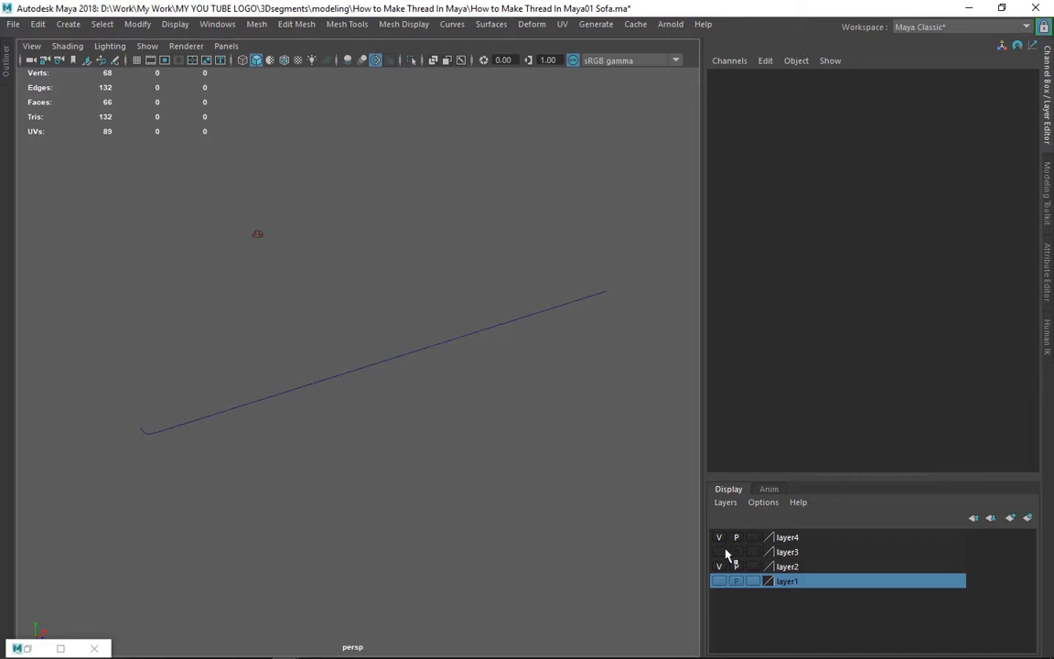
- Frame the small thread mesh at the end of the seam curve and examine it from several angles
{"action": "left_click_drag", "start_coordinate": [495, 197], "coordinate": [576, 318]}
{"action": "left_click_drag", "start_coordinate": [454, 277], "coordinate": [527, 362]}
{"action": "key", "text": "f"}
{"action": "left_click", "coordinate": [535, 430]}
{"action": "left_click", "coordinate": [461, 336]}
{"action": "left_click_drag", "start_coordinate": [562, 387], "coordinate": [403, 443], "text": "alt"}
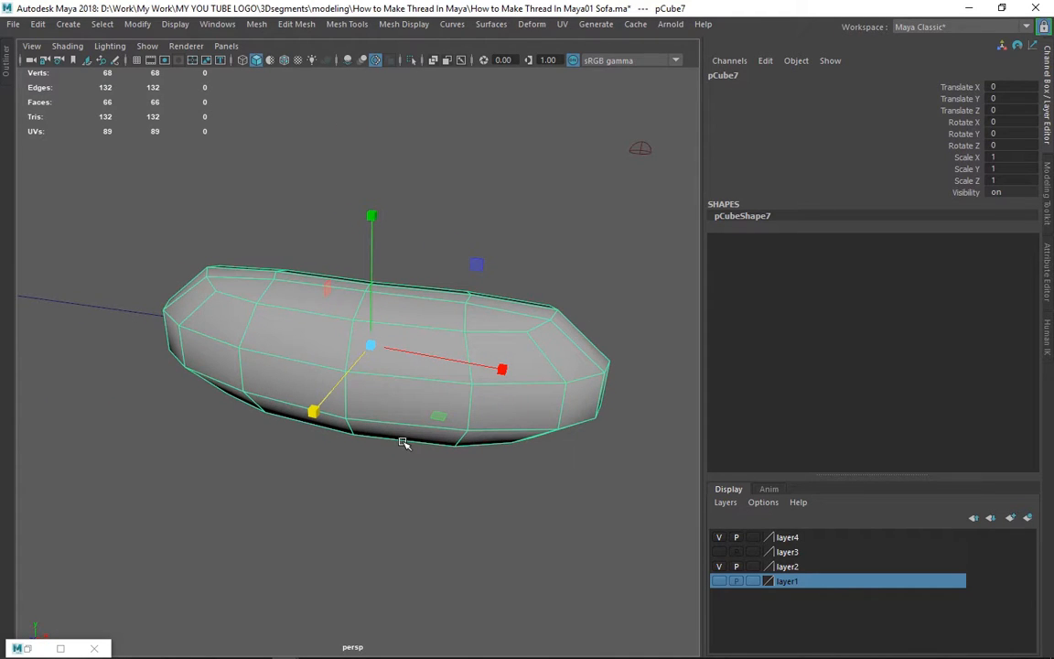
{"action": "left_click_drag", "start_coordinate": [476, 451], "coordinate": [544, 441], "text": "alt"}
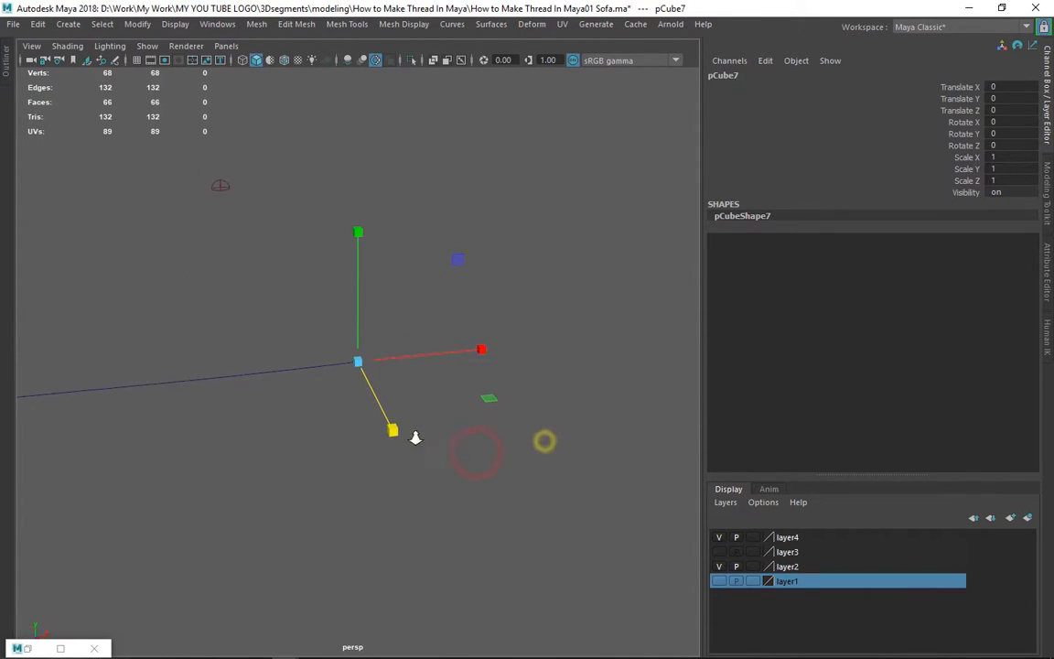
{"action": "right_click_drag", "start_coordinate": [296, 391], "coordinate": [403, 409], "text": "alt"}
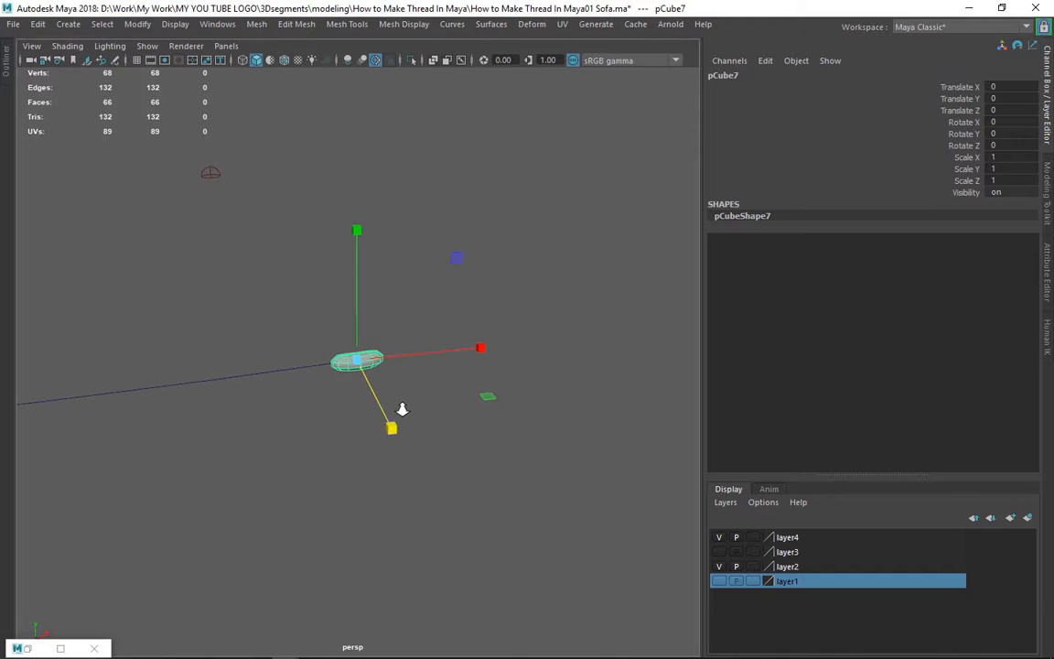
{"action": "left_click_drag", "start_coordinate": [473, 416], "coordinate": [342, 349], "text": "alt"}
- Select the seam curve's first two control vertices and examine in wireframe how the curve's end sits inside the thread mesh
{"action": "left_click_drag", "start_coordinate": [314, 308], "coordinate": [377, 303]}
{"action": "right_click_drag", "start_coordinate": [539, 312], "coordinate": [330, 314]}
{"action": "left_click_drag", "start_coordinate": [212, 163], "coordinate": [262, 244]}
{"action": "left_click_drag", "start_coordinate": [401, 439], "coordinate": [402, 422], "text": "alt"}
{"action": "key", "text": "4"}
{"action": "mouse_move", "coordinate": [311, 362]}
{"action": "right_mouse_down", "text": "alt"}
{"action": "mouse_move", "coordinate": [322, 365]}
{"action": "mouse_move", "coordinate": [314, 369]}
{"action": "right_mouse_up", "text": "alt"}
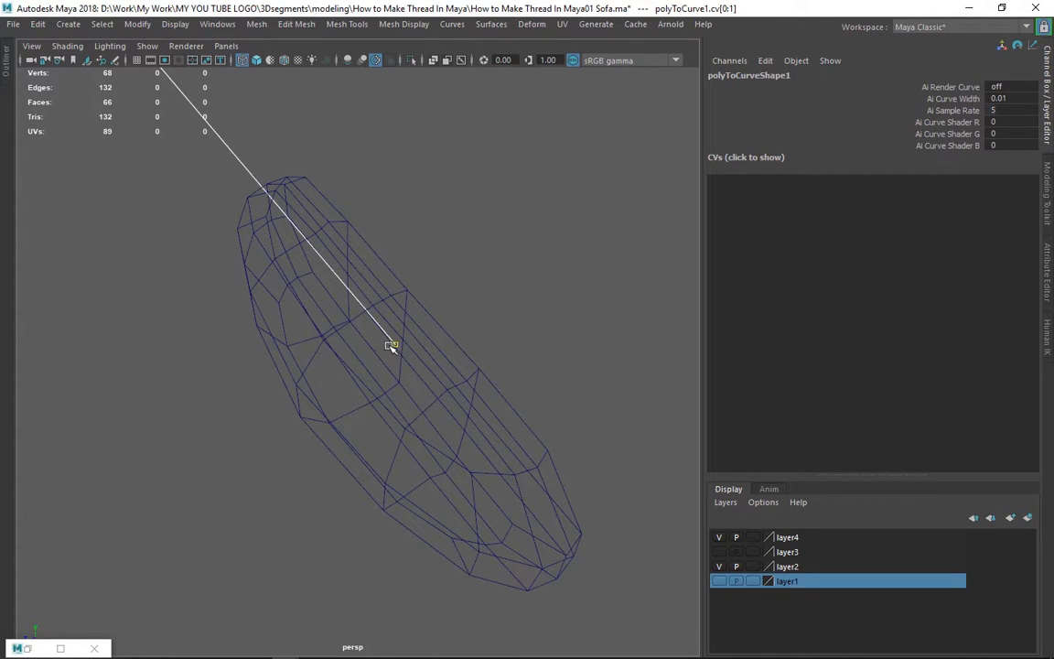
{"action": "right_click_drag", "start_coordinate": [501, 355], "coordinate": [476, 362], "text": "alt"}
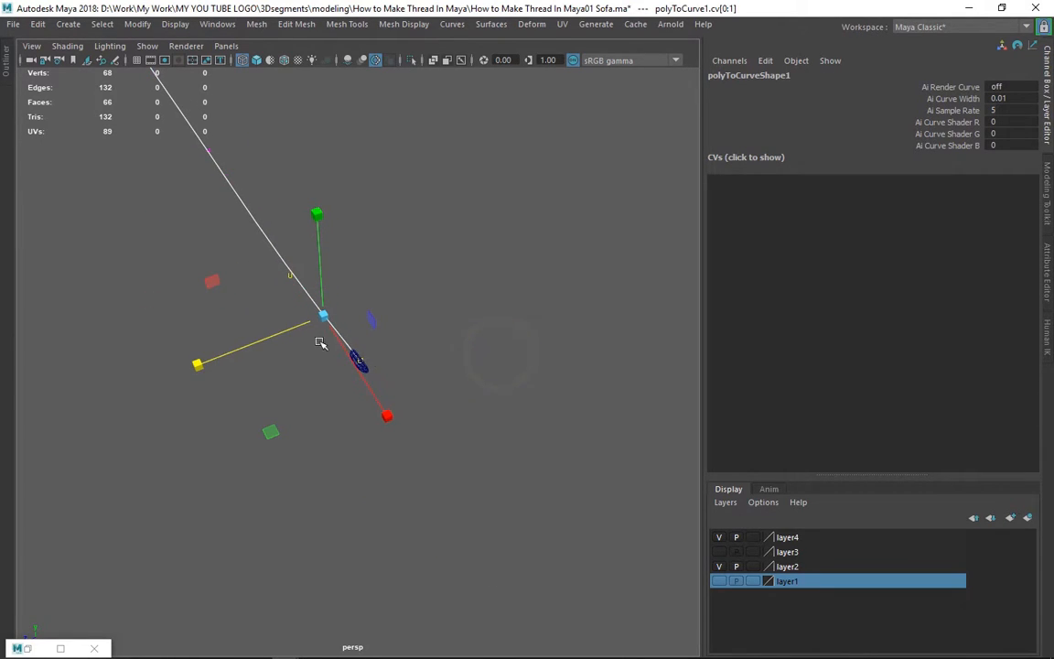
{"action": "left_click_drag", "start_coordinate": [322, 388], "coordinate": [428, 343], "text": "alt"}
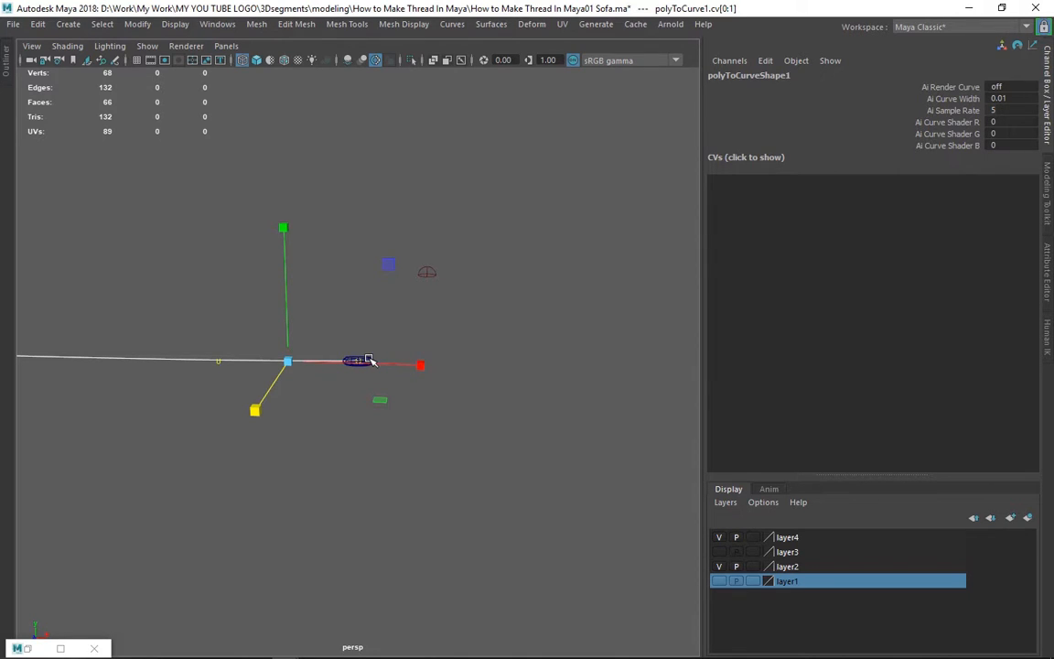
{"action": "mouse_move", "coordinate": [263, 405]}
{"action": "right_mouse_down", "text": "alt"}
{"action": "mouse_move", "coordinate": [294, 412]}
{"action": "mouse_move", "coordinate": [265, 419]}
{"action": "right_mouse_up", "text": "alt"}
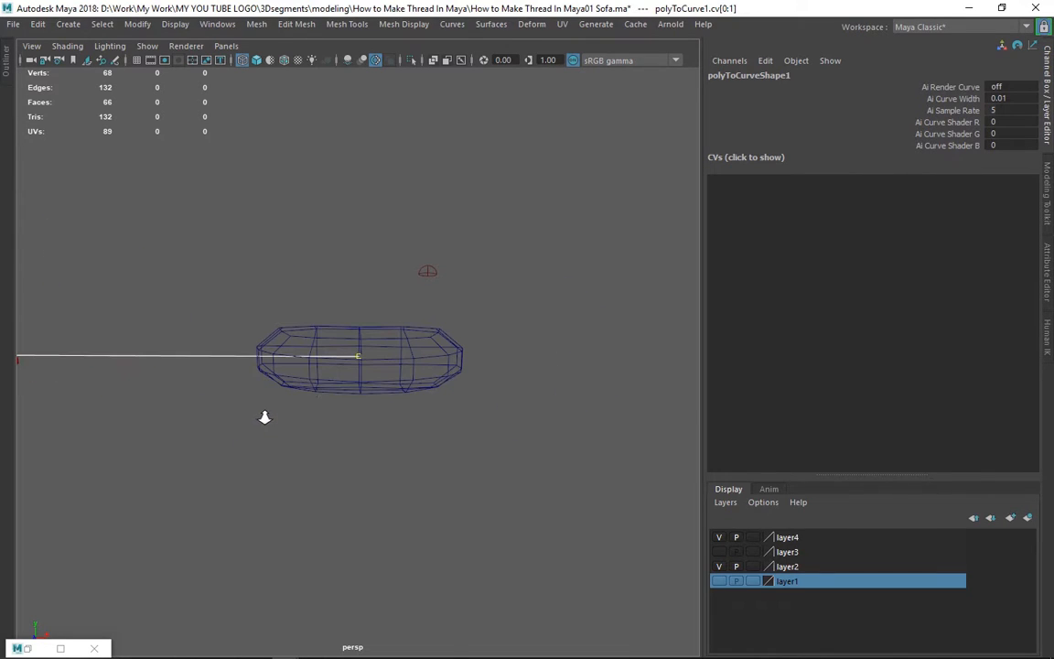
- Leave component mode and select the seam curve together with the thread mesh for the motion path attachment
{"action": "left_click", "coordinate": [408, 369]}
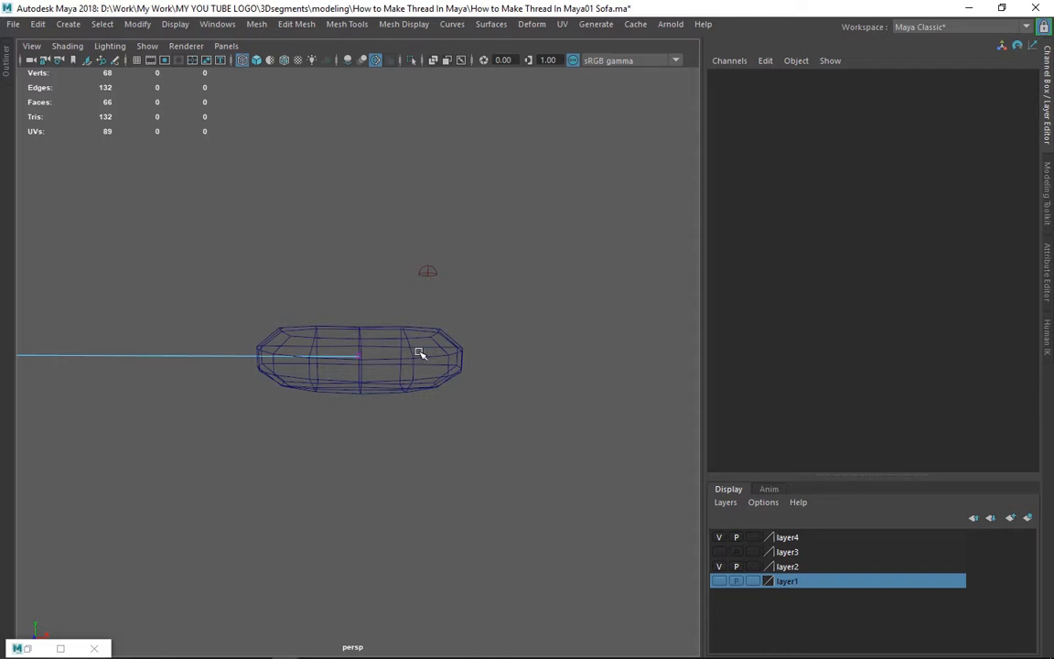
{"action": "left_click", "coordinate": [463, 384]}
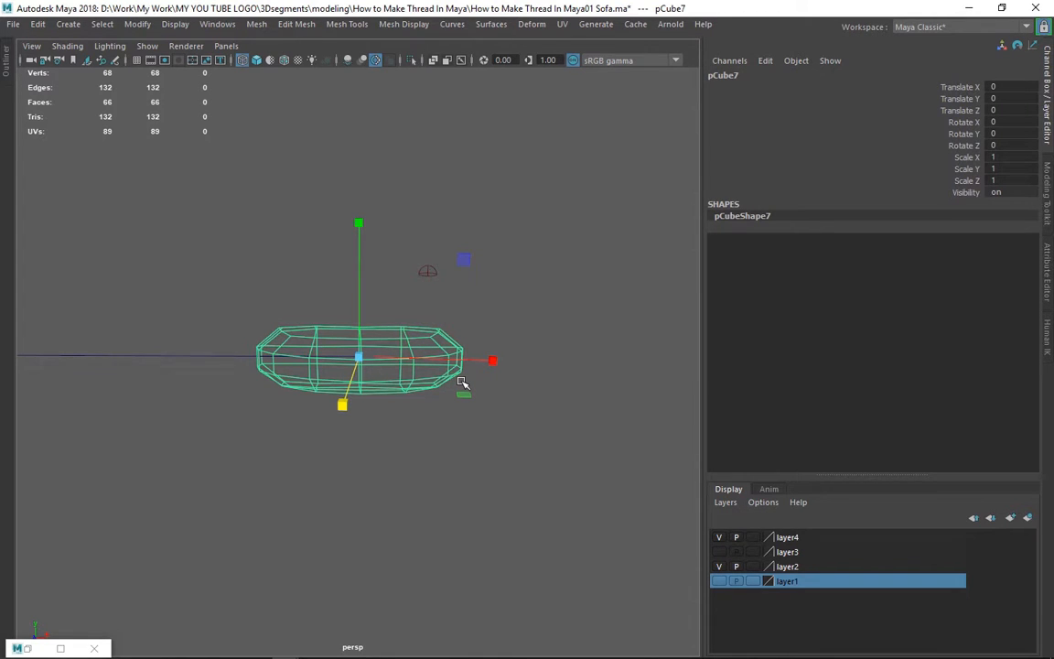
{"action": "left_click_drag", "start_coordinate": [515, 420], "coordinate": [416, 465], "text": "alt"}
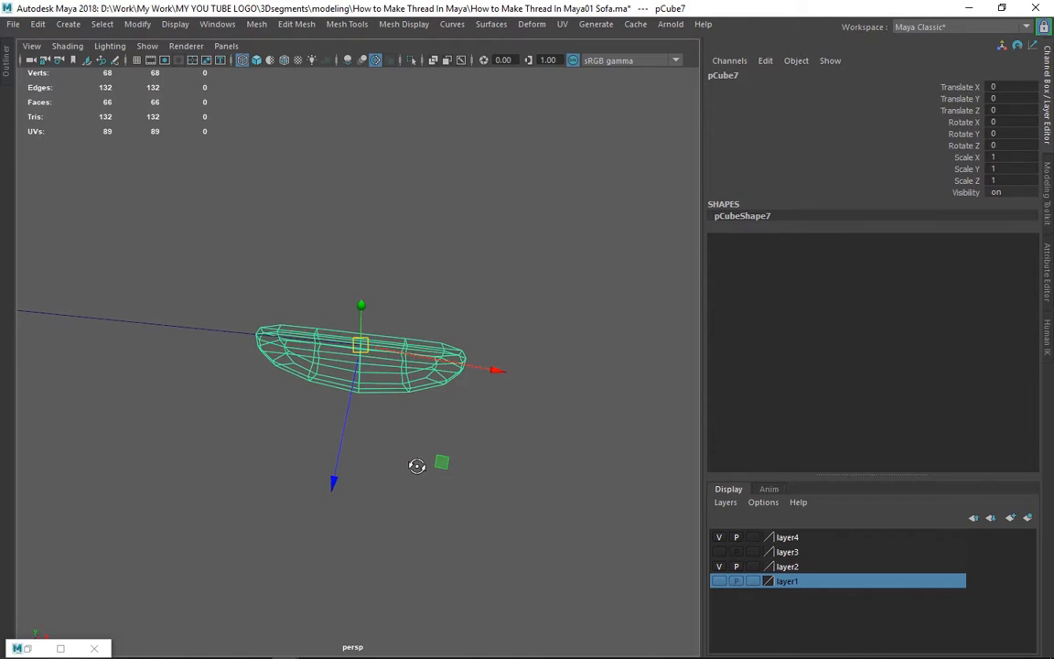
{"action": "left_click", "coordinate": [240, 436]}
{"action": "left_click_drag", "start_coordinate": [200, 313], "coordinate": [483, 439]}
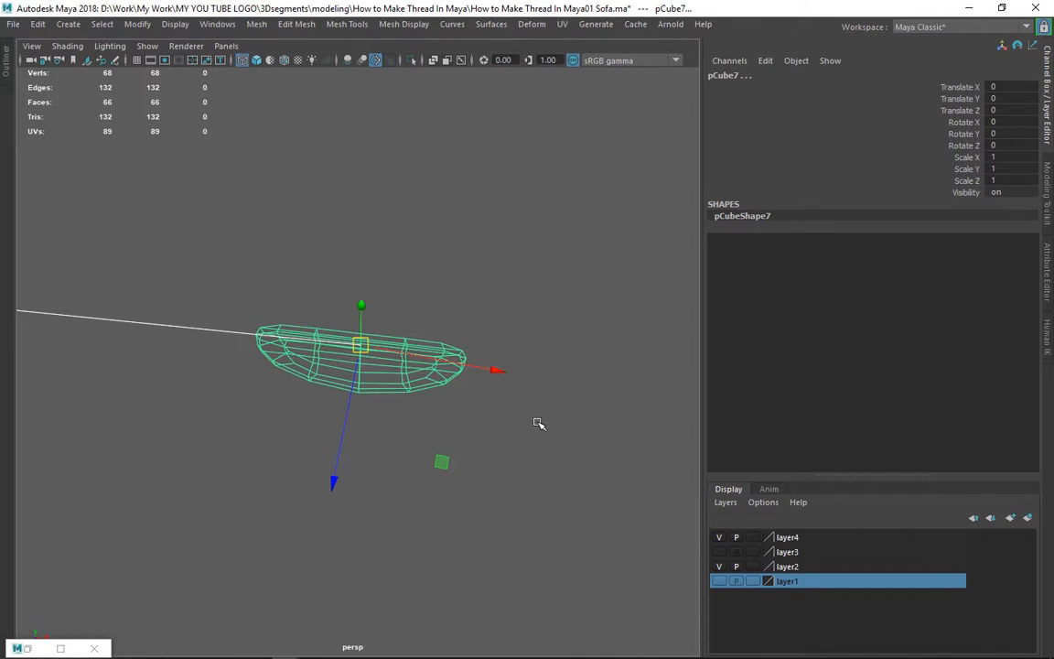
{"action": "left_click", "coordinate": [211, 451]}
{"action": "left_click", "coordinate": [183, 329]}
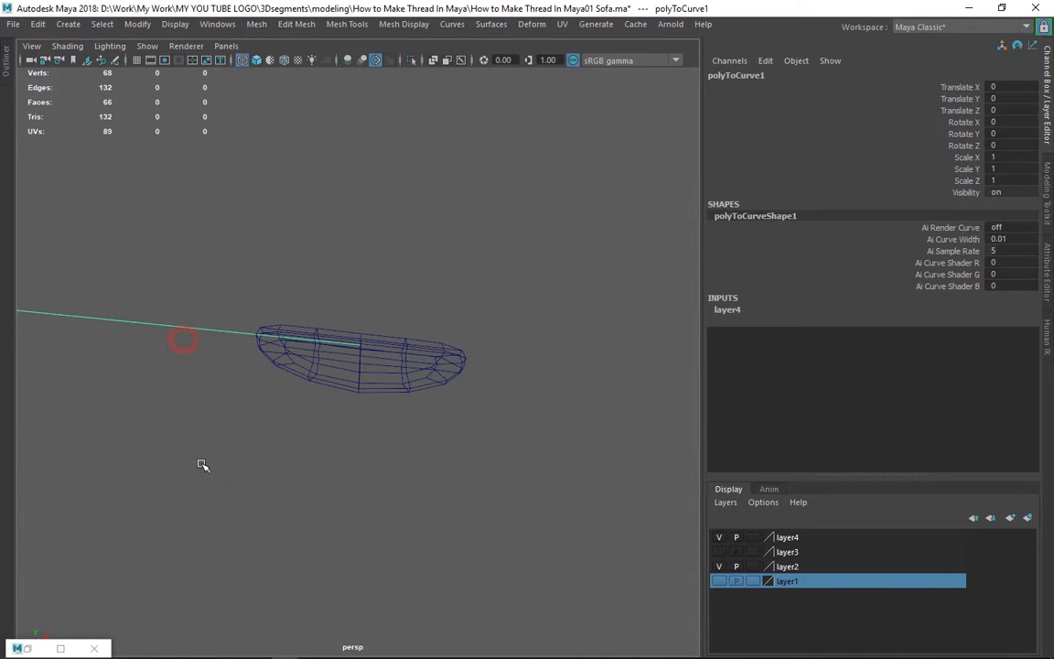
{"action": "left_click", "coordinate": [429, 374], "text": "shift"}
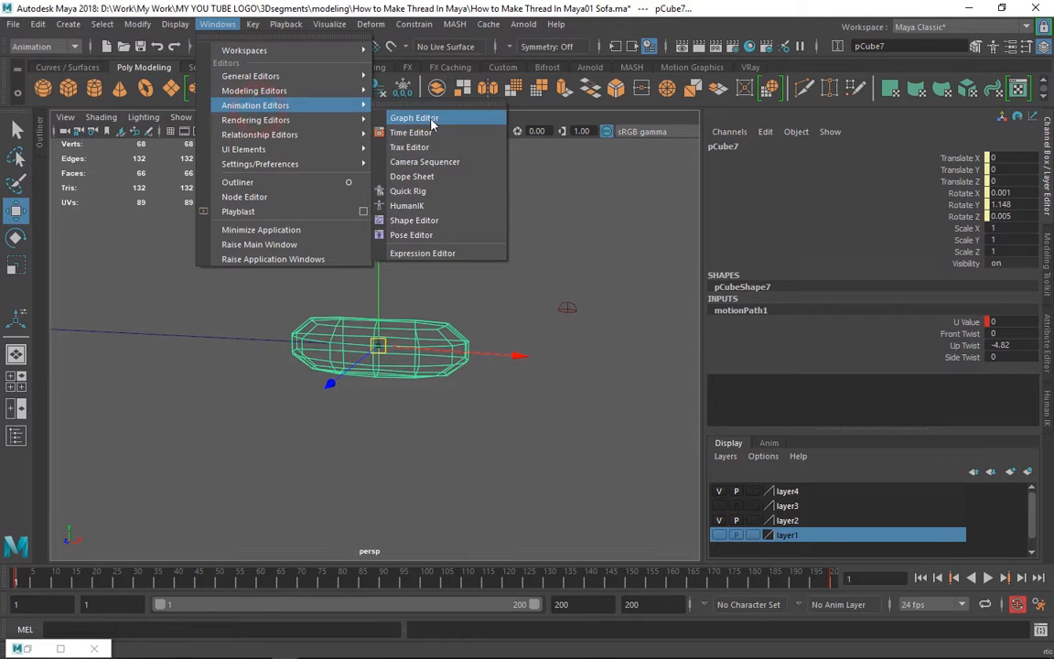
- Open the Graph Editor for the thread mesh and preview its motion along the curve from frame 1
{"action": "left_click", "coordinate": [393, 113]}
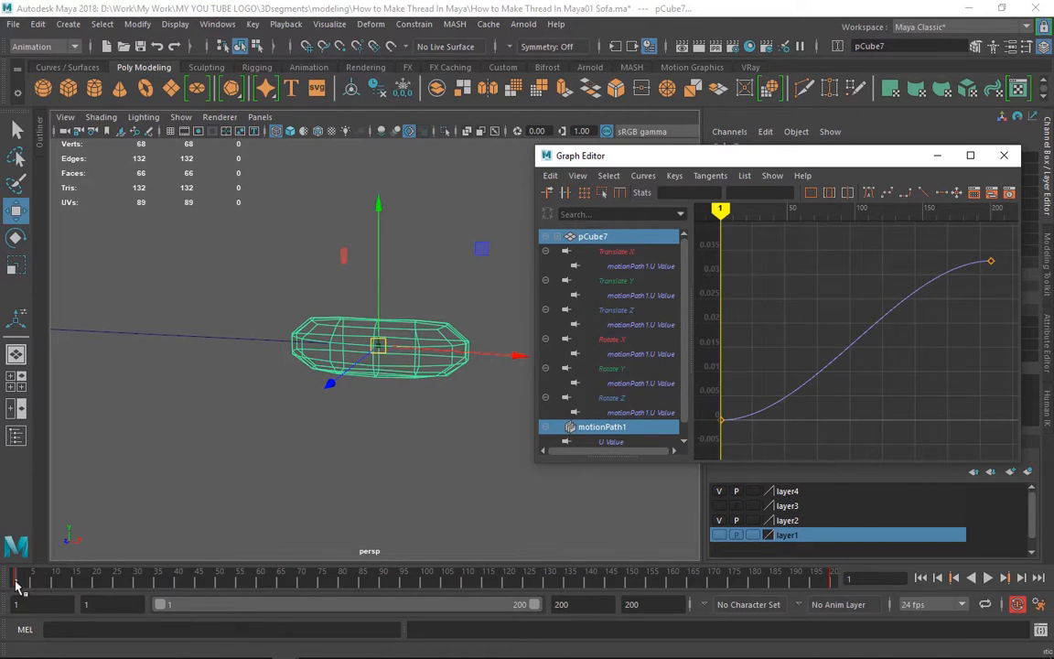
{"action": "key", "text": "alt+v"}
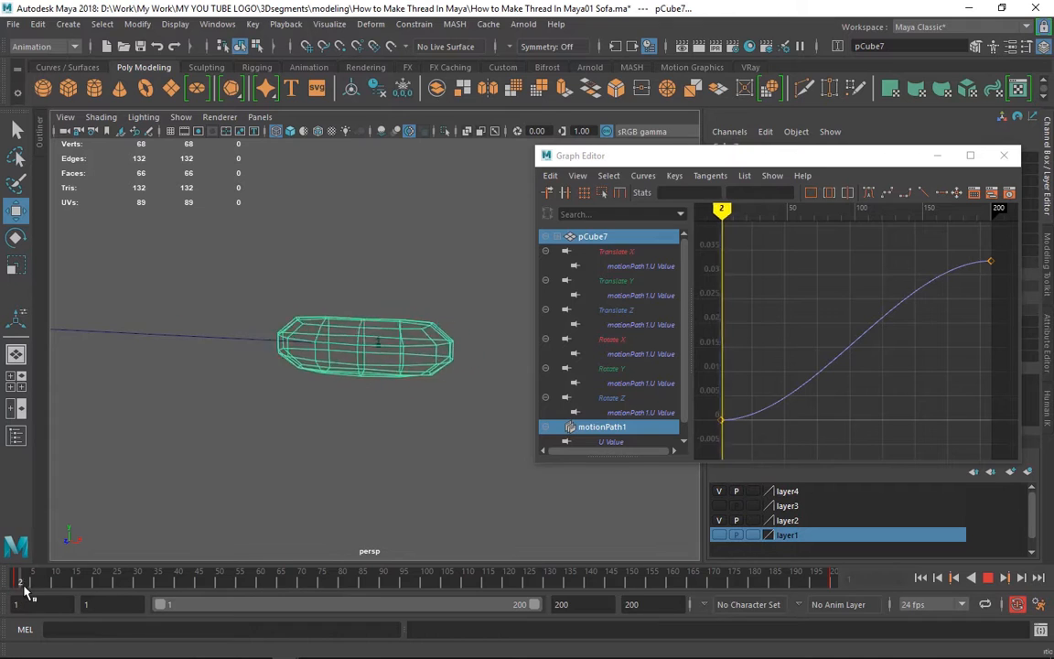
{"action": "key", "text": "alt+v"}
{"action": "left_click_drag", "start_coordinate": [52, 586], "coordinate": [16, 580]}
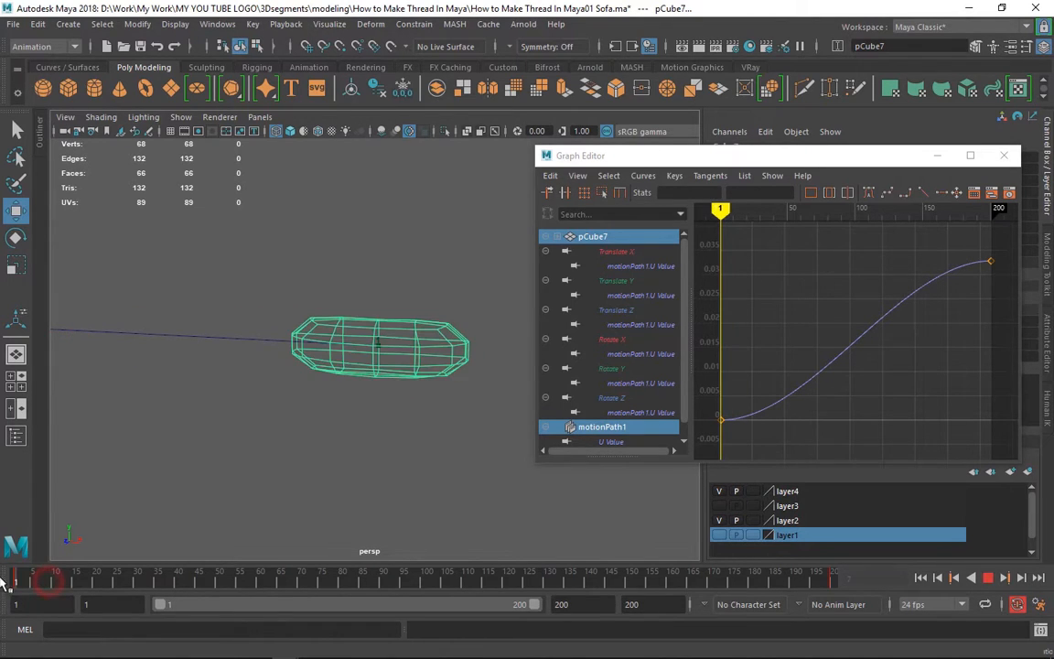
- Set both keys of the thread mesh's motion path animation curve to linear tangents
{"action": "left_click_drag", "start_coordinate": [709, 240], "coordinate": [1011, 461]}
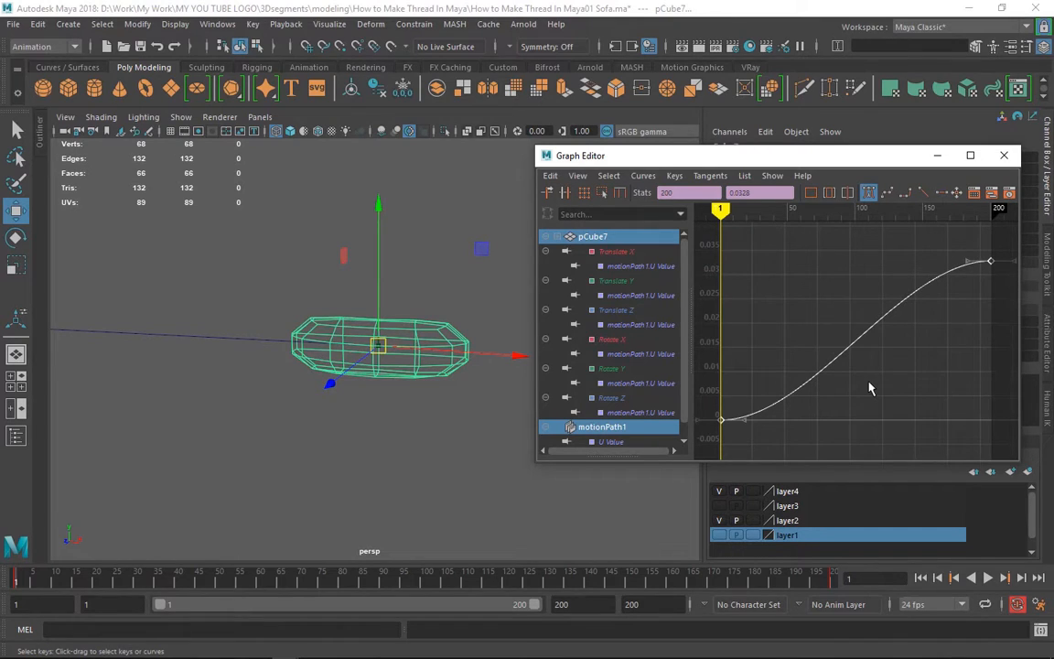
{"action": "left_click", "coordinate": [924, 198]}
{"action": "left_click", "coordinate": [858, 273]}
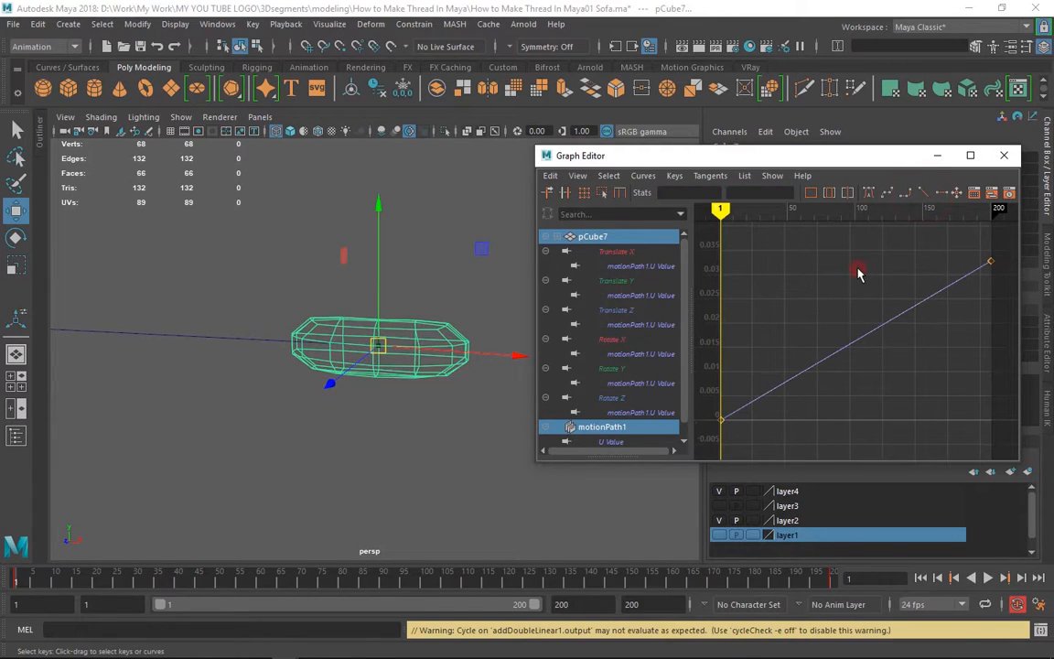
{"action": "left_click_drag", "start_coordinate": [15, 584], "coordinate": [15, 584]}
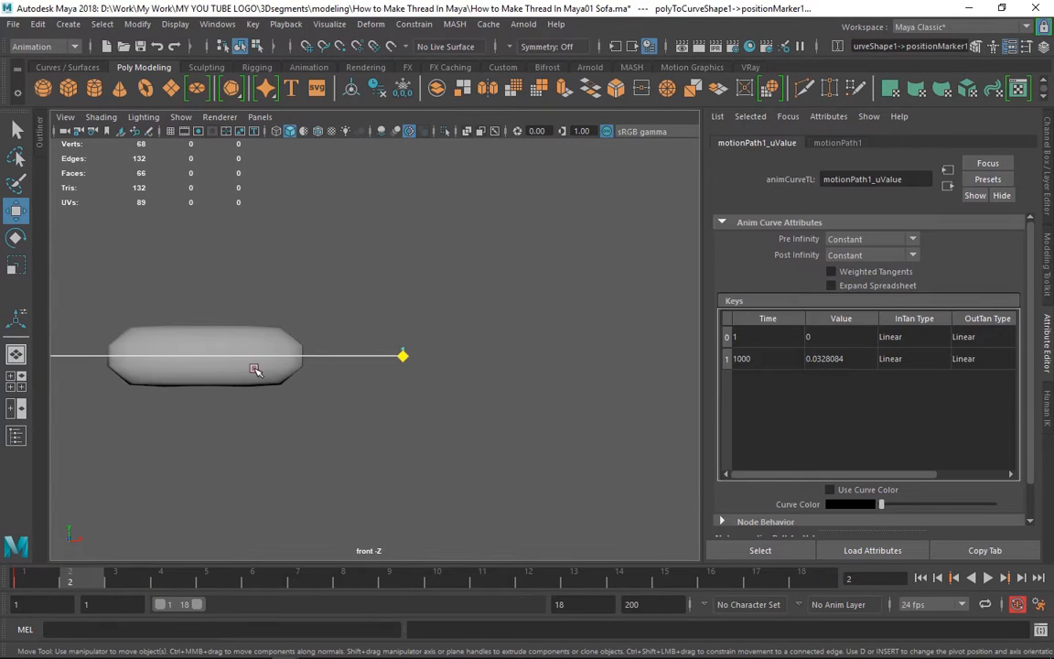
- Duplicate the thread mesh at frame 2, and go back to frame 1 to compare the spacing
{"action": "left_click", "coordinate": [206, 348]}
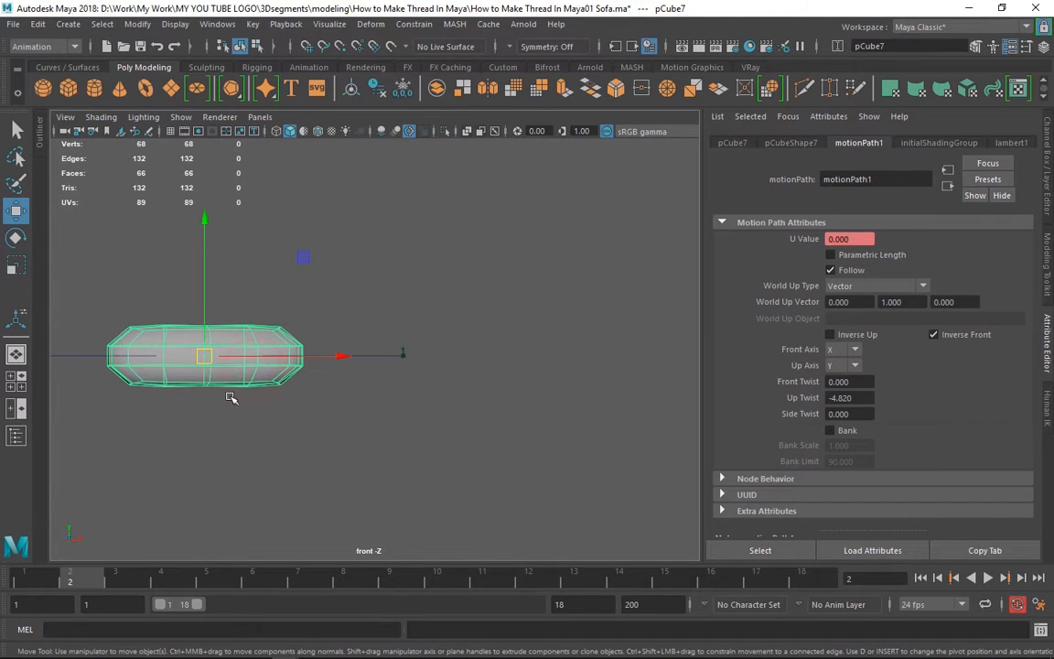
{"action": "key", "text": "ctrl+d"}
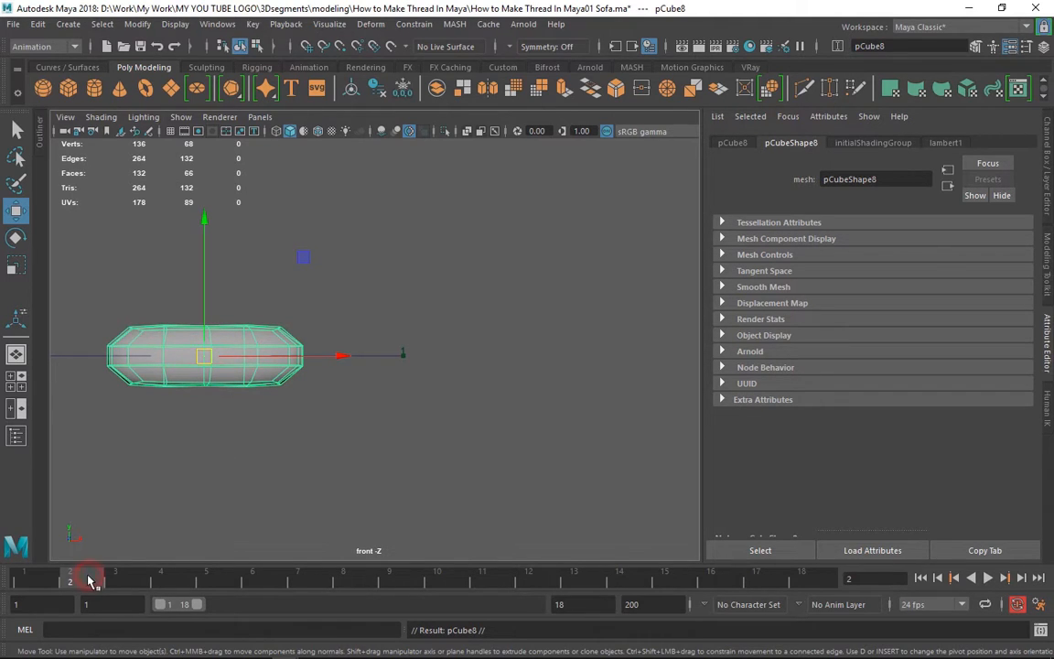
{"action": "left_click", "coordinate": [12, 579]}
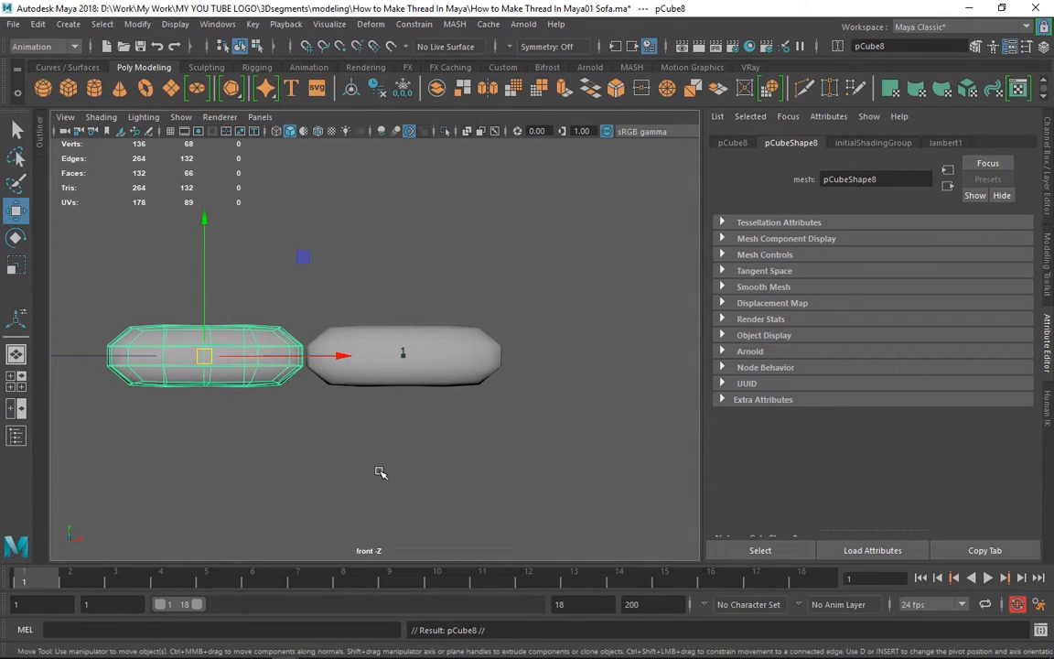
- Scrub through frames 3 and 4 to check the animated thread's spacing against the duplicate, and return to the Move tool
{"action": "left_click_drag", "start_coordinate": [38, 576], "coordinate": [149, 564]}
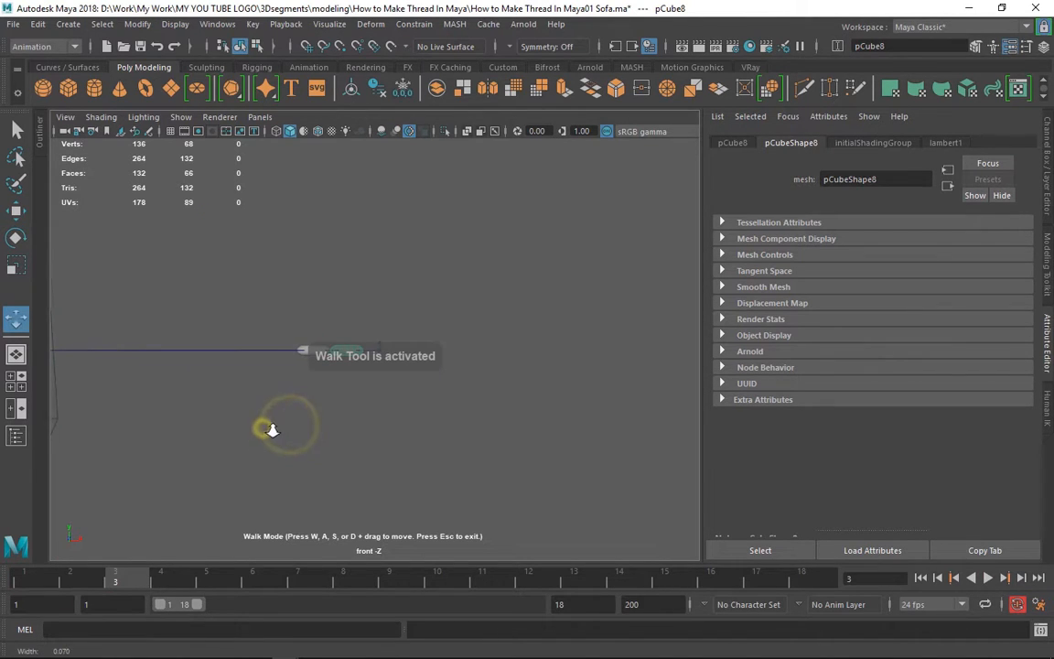
{"action": "right_click_drag", "start_coordinate": [329, 472], "coordinate": [669, 502], "text": "alt"}
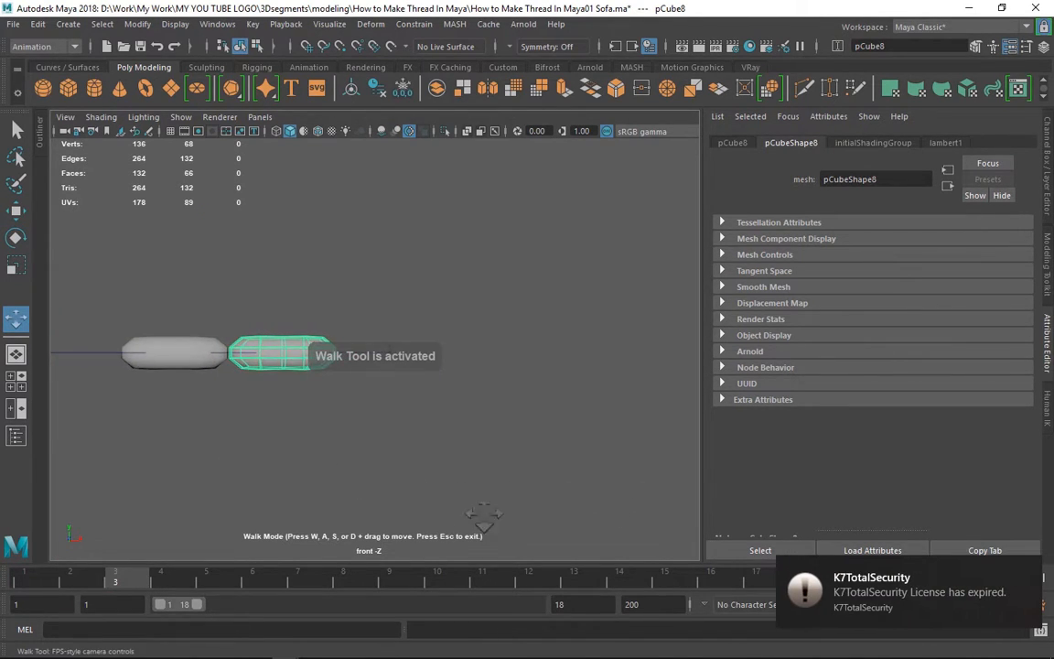
{"action": "left_click_drag", "start_coordinate": [129, 582], "coordinate": [163, 577]}
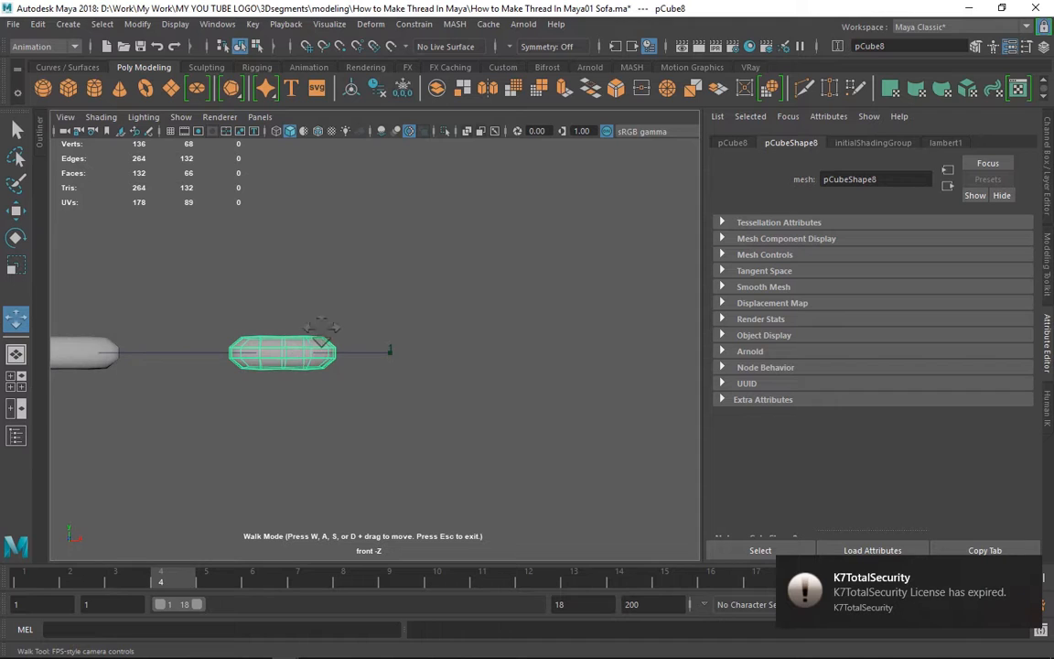
{"action": "middle_click_drag", "start_coordinate": [254, 340], "coordinate": [432, 346], "text": "alt"}
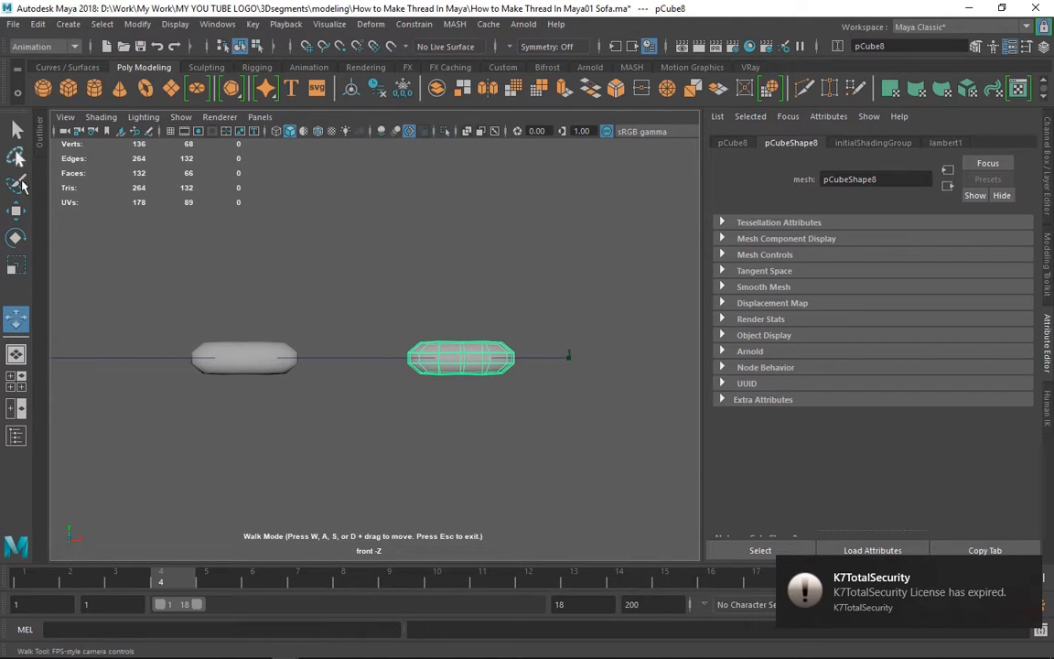
{"action": "left_click", "coordinate": [23, 212]}
{"action": "scroll", "coordinate": [207, 414], "scroll_direction": "down", "scroll_amount": 5}
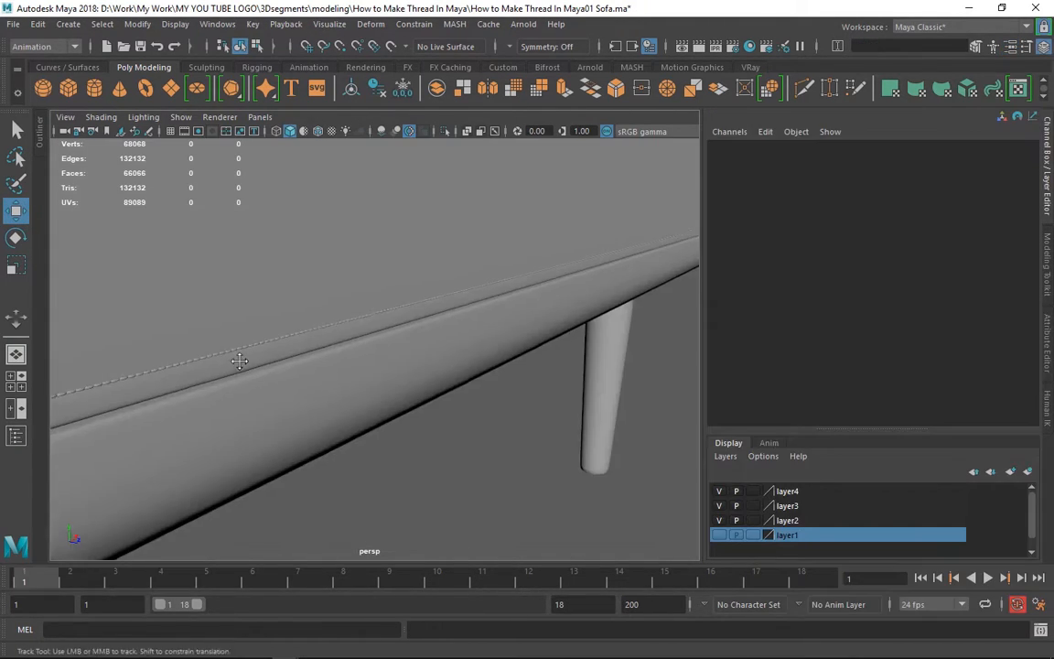
- Inspect the finished row of stitches along the sofa's front seat seam from several angles
{"action": "middle_click_drag", "start_coordinate": [238, 360], "coordinate": [289, 346], "text": "alt"}
{"action": "right_click_drag", "start_coordinate": [289, 346], "coordinate": [421, 309], "text": "alt"}
{"action": "mouse_move", "coordinate": [419, 310]}
{"action": "left_mouse_down", "text": "alt"}
{"action": "mouse_move", "coordinate": [462, 301]}
{"action": "mouse_move", "coordinate": [433, 308]}
{"action": "left_mouse_up", "text": "alt"}
{"action": "left_click_drag", "start_coordinate": [382, 370], "coordinate": [246, 355], "text": "alt"}
{"action": "middle_click_drag", "start_coordinate": [301, 292], "coordinate": [388, 306], "text": "alt"}
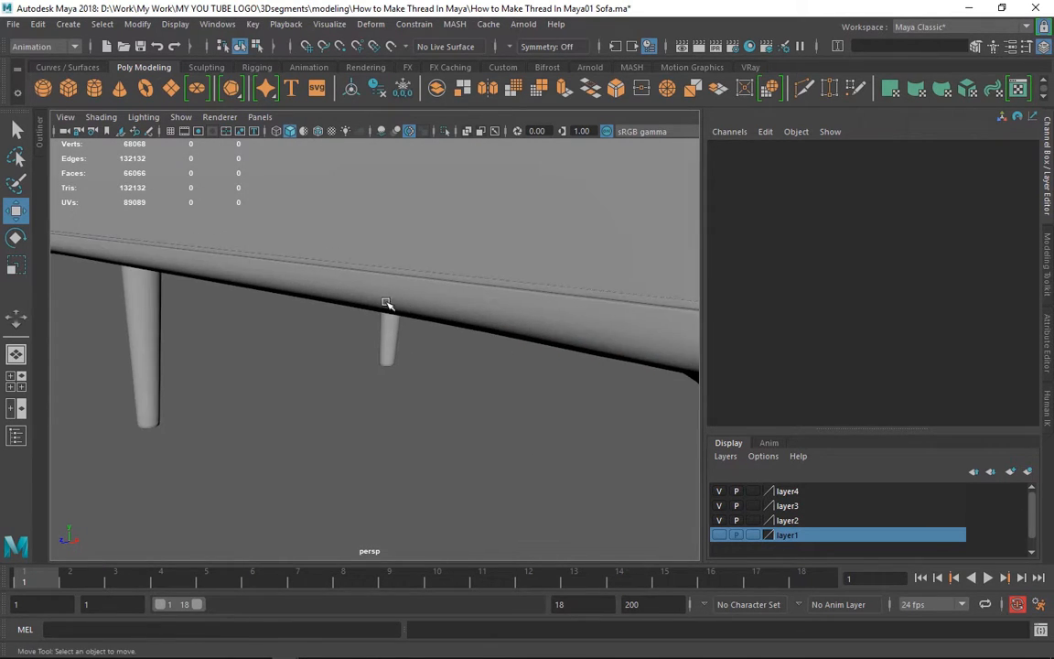